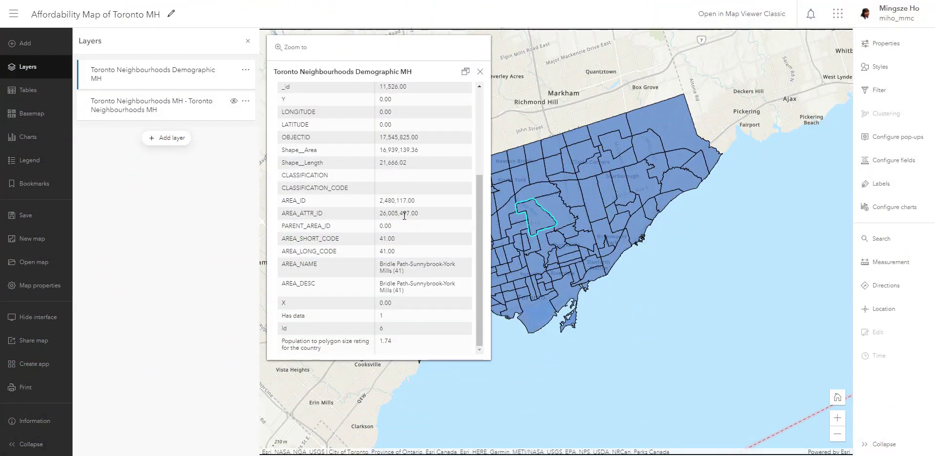
- Review the demographic attributes of the selected neighbourhood in its pop-up and close it
scroll(419, 184, up, 3)
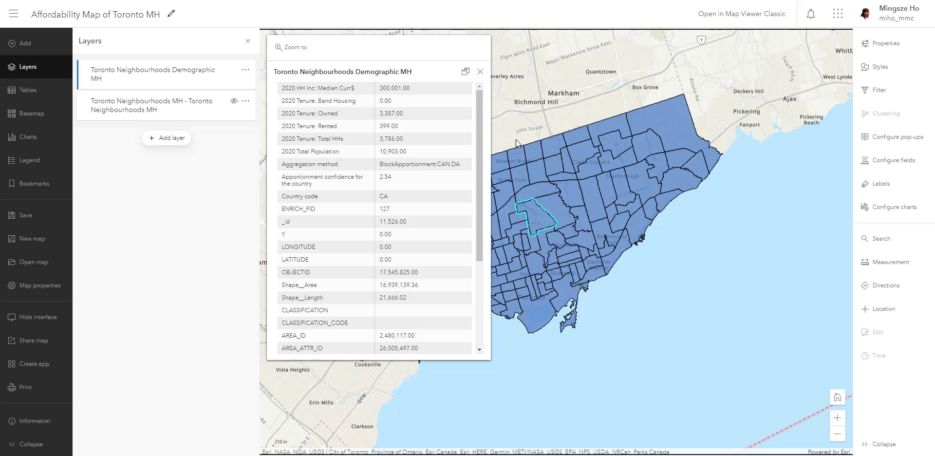
click(481, 72)
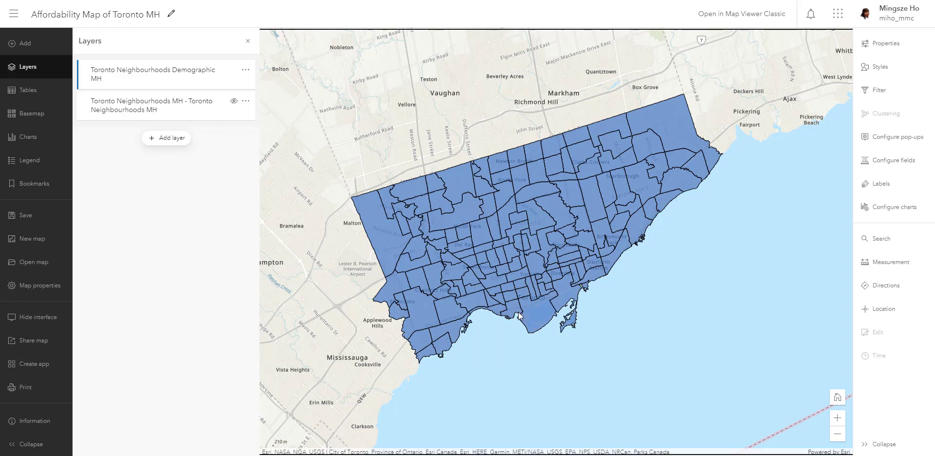
drag(465, 256, 459, 252)
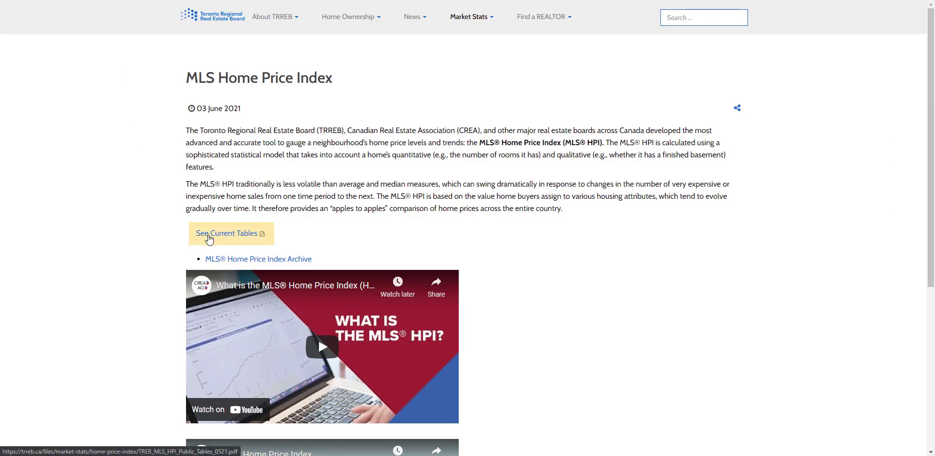
- Open the current MLS Home Price Index tables PDF on the Toronto Regional Real Estate Board website and view page 2
click(215, 241)
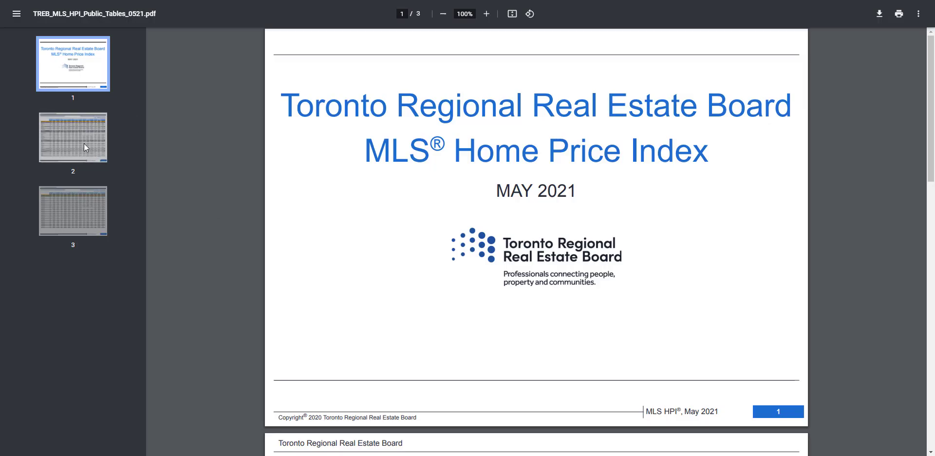
click(82, 142)
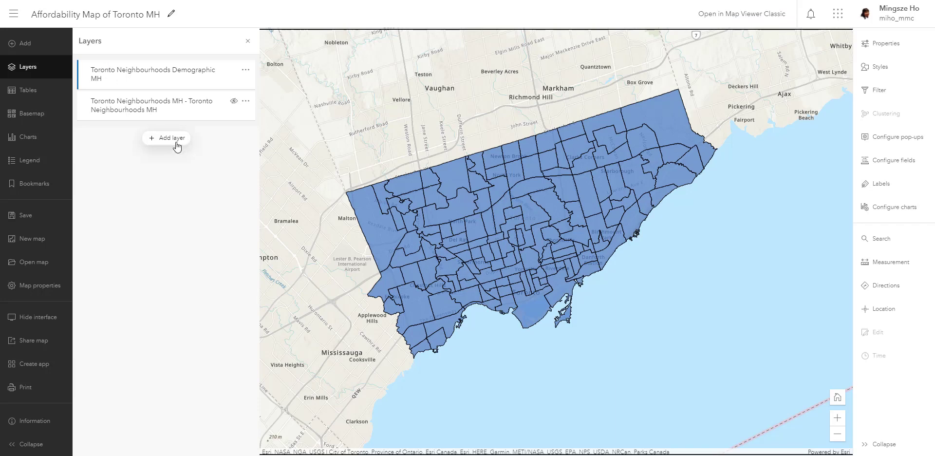
- Search ArcGIS Online for "Treb" layers to add to the Affordability Map of Toronto MH
click(175, 143)
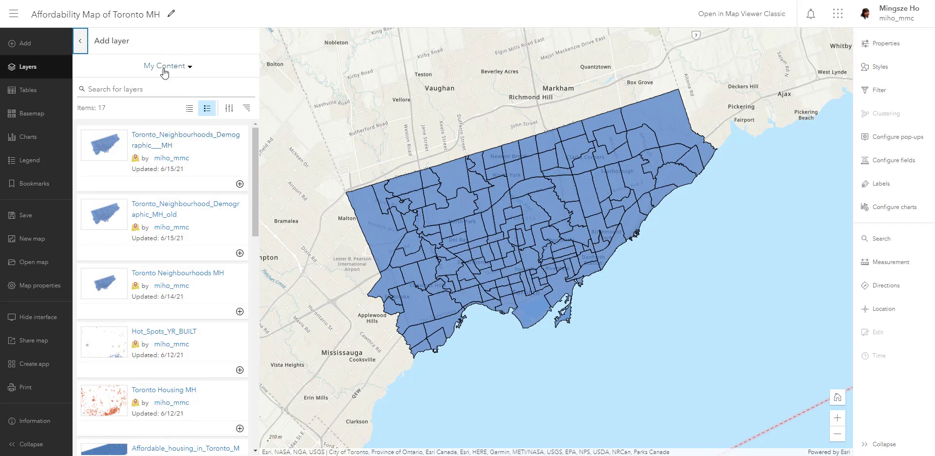
click(165, 67)
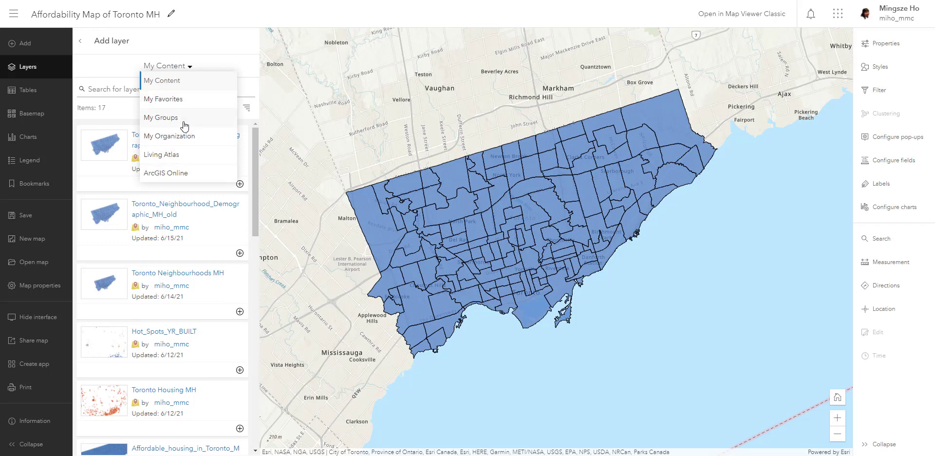
click(178, 171)
click(178, 173)
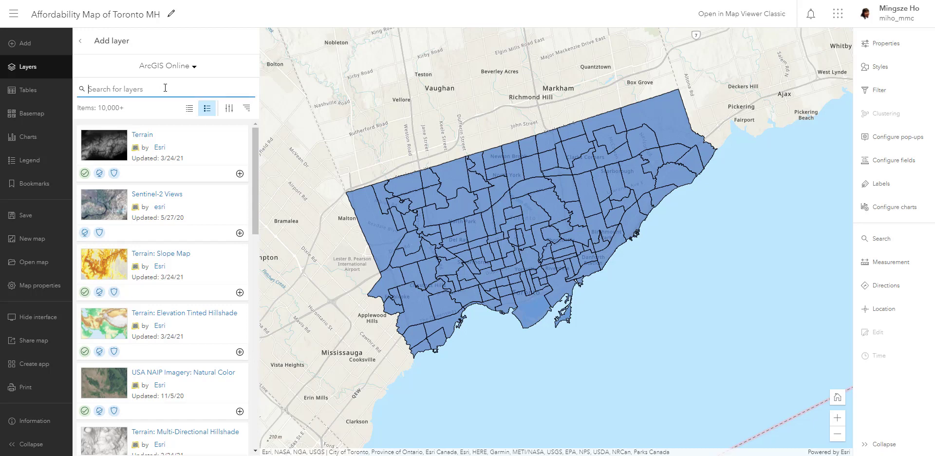
text(Treb)
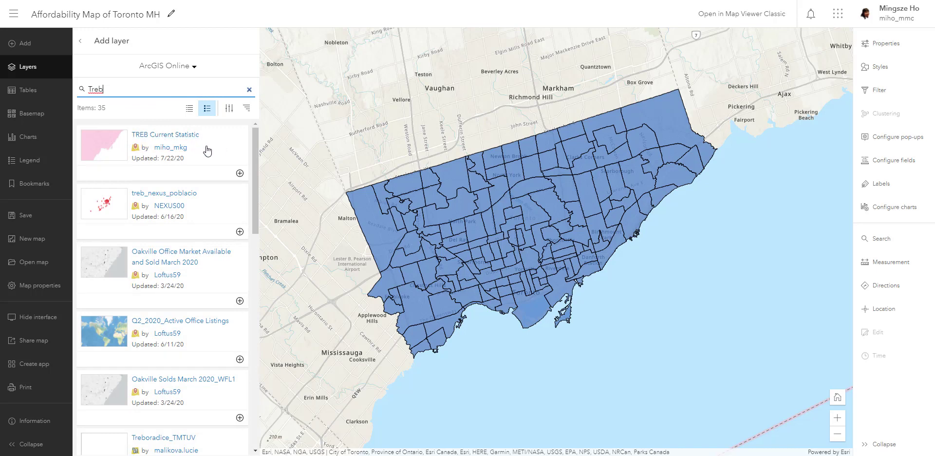
- Check the profile of the TREB Current Statistic layer's owner, and add that layer to the map
click(172, 149)
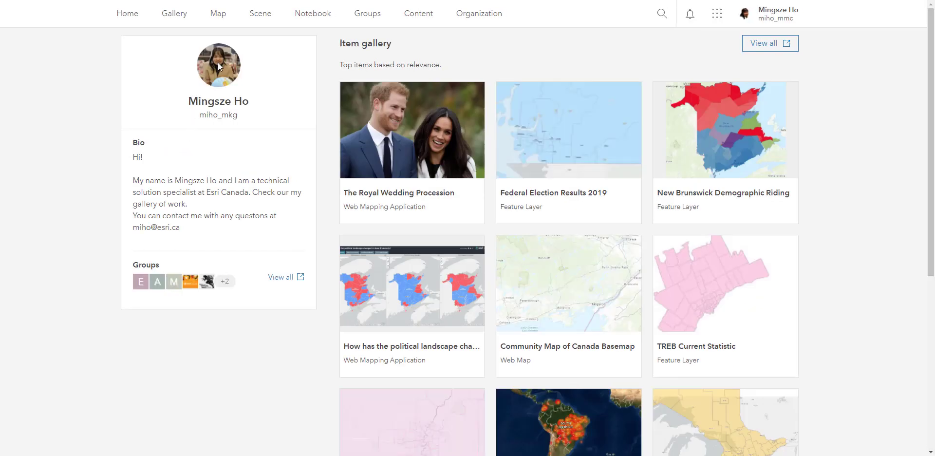
click(218, 63)
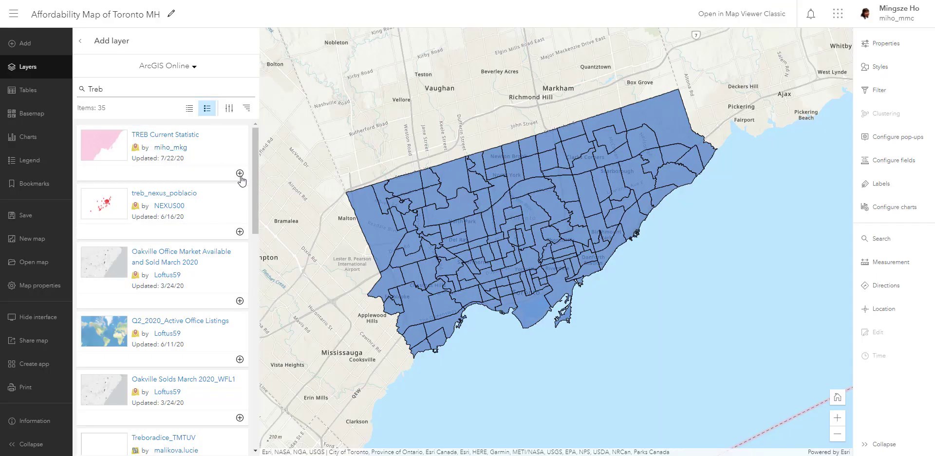
click(239, 174)
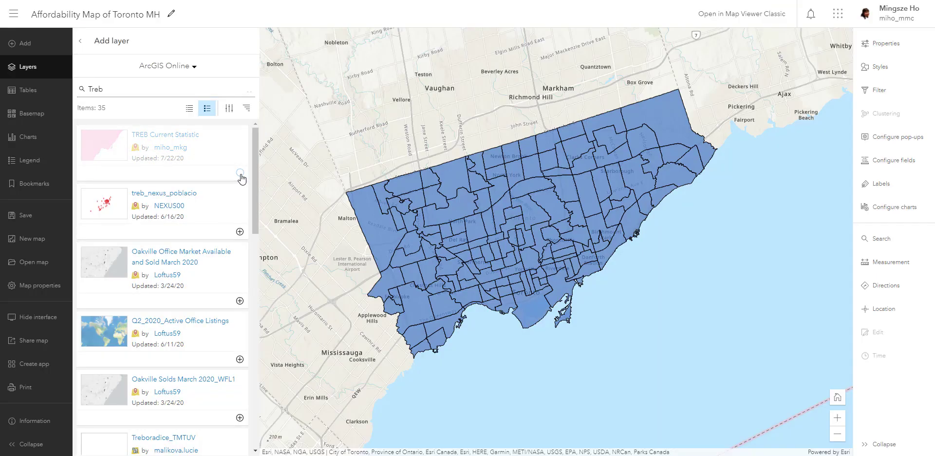
scroll(491, 233, down, 2)
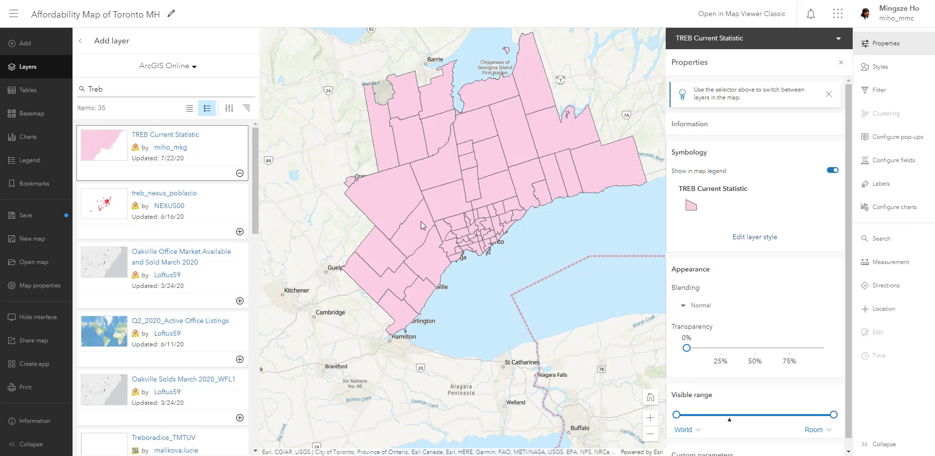
click(80, 41)
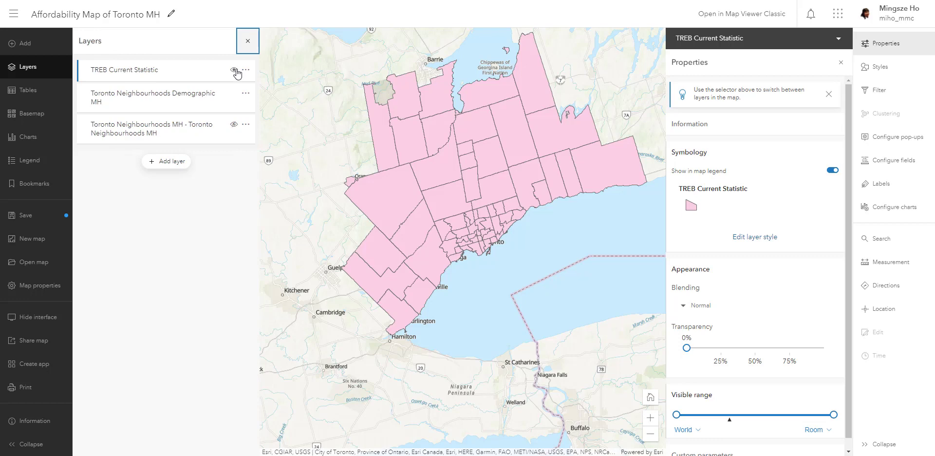
- Hide the TREB Current Statistic layer to compare its extent with the Toronto neighbourhoods, and show it again
click(235, 70)
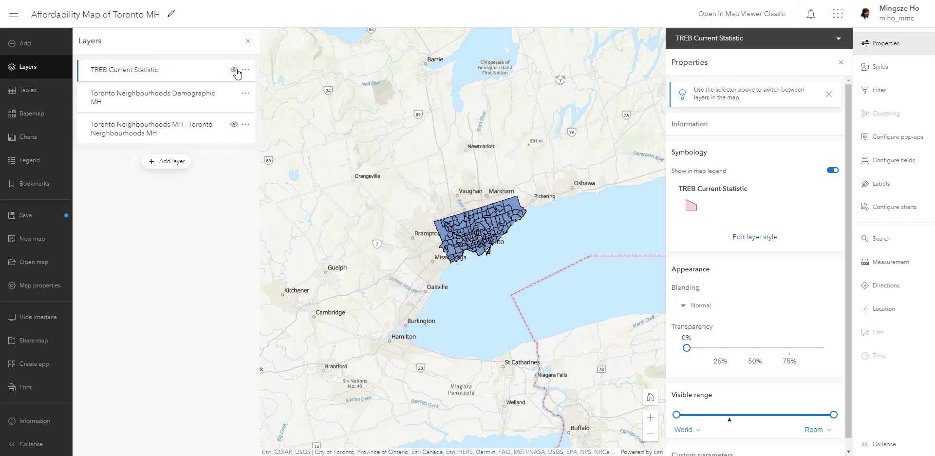
scroll(483, 214, up, 2)
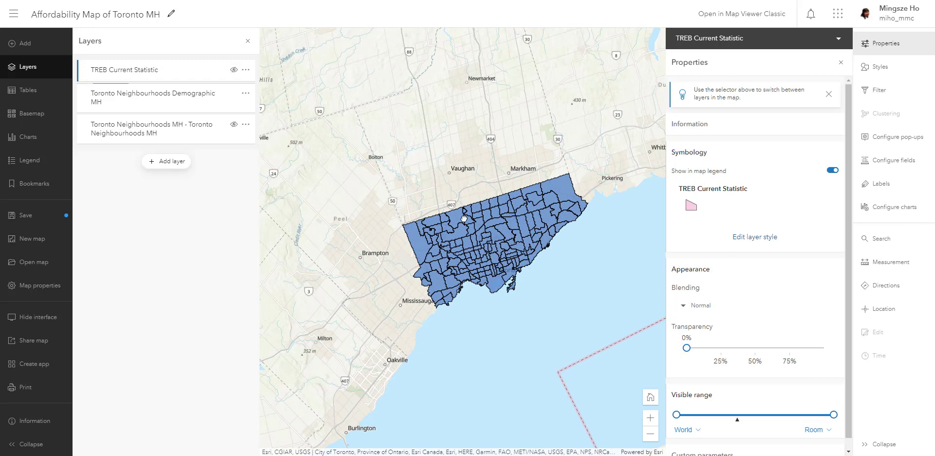
click(235, 70)
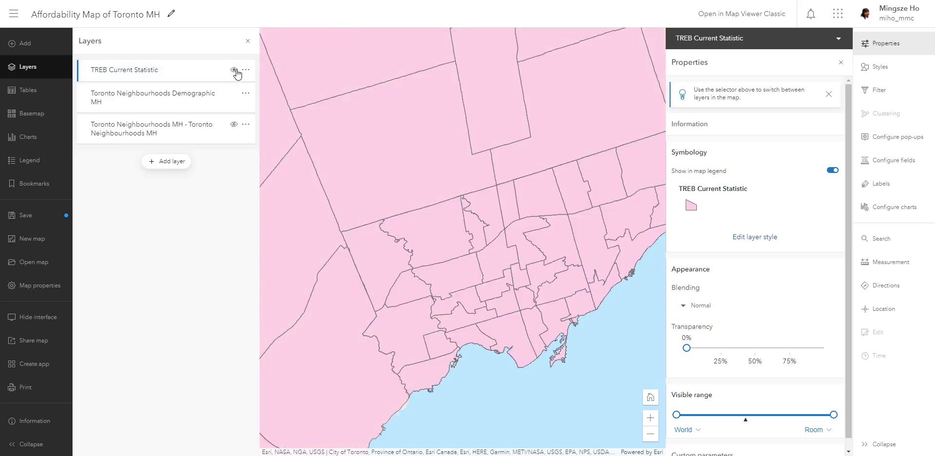
- Compare the neighbourhood demographic and TREB pop-ups for the northwest Toronto area, undocking the pop-up to see both outlines, and close it
click(385, 263)
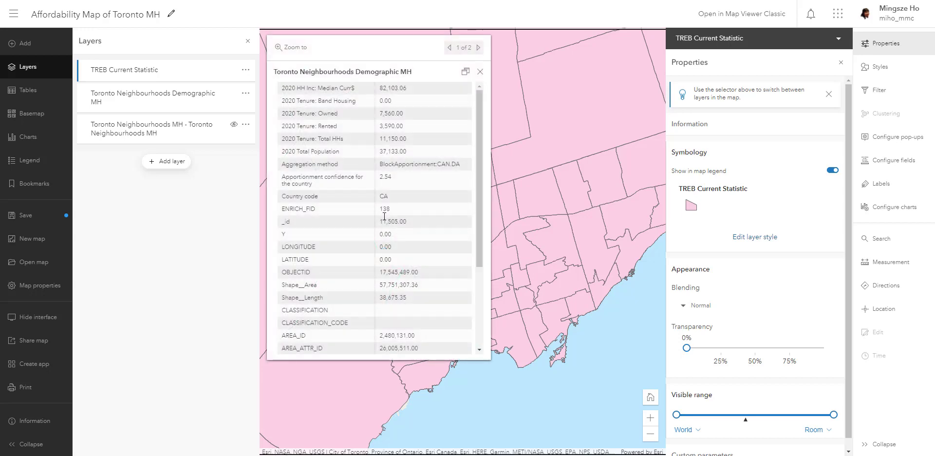
click(478, 47)
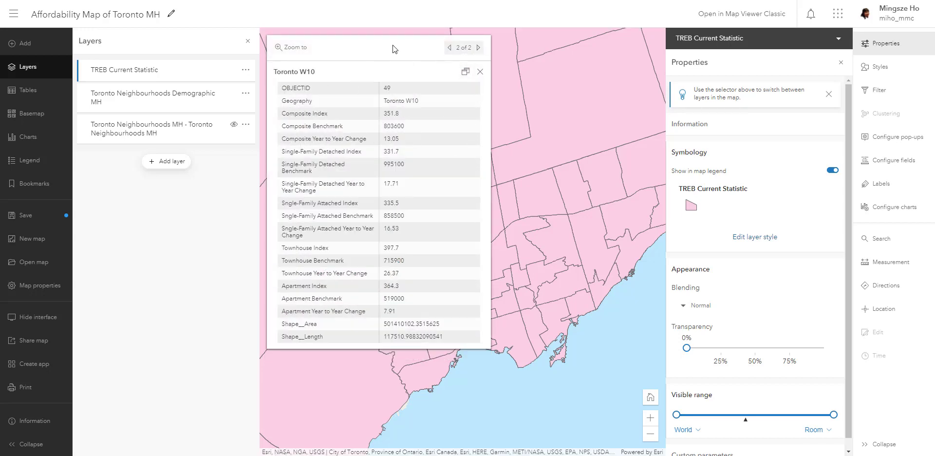
click(463, 72)
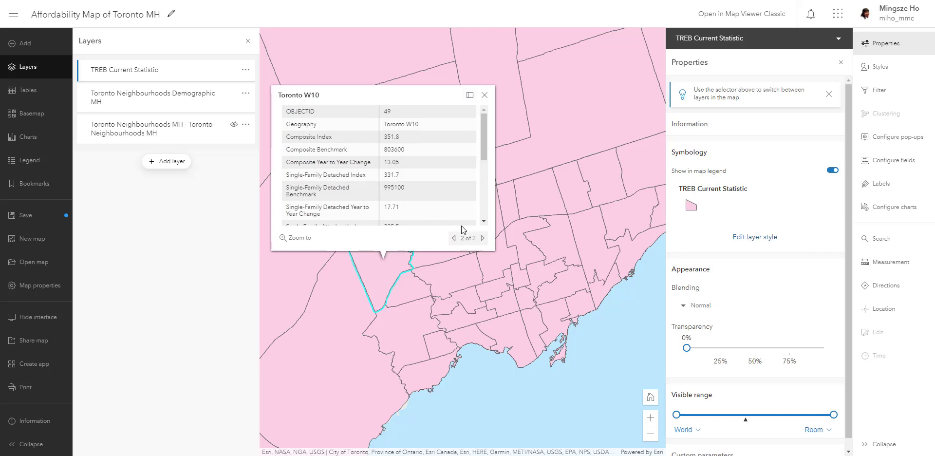
click(454, 238)
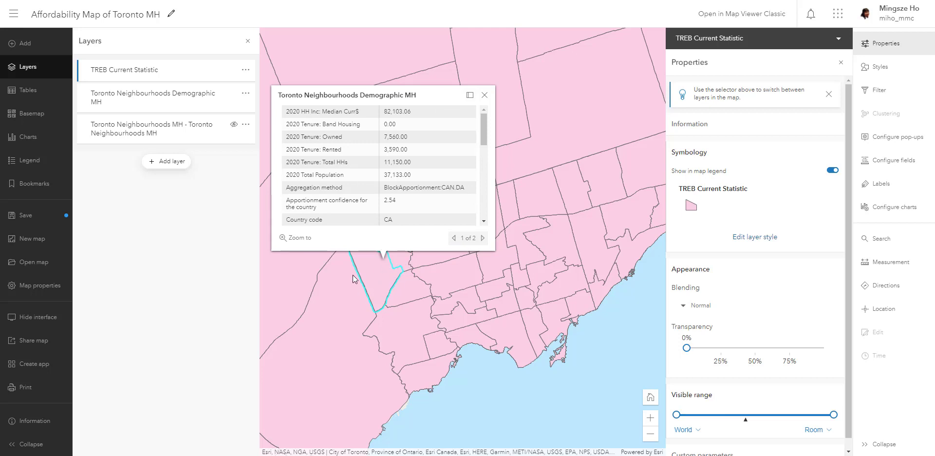
click(484, 95)
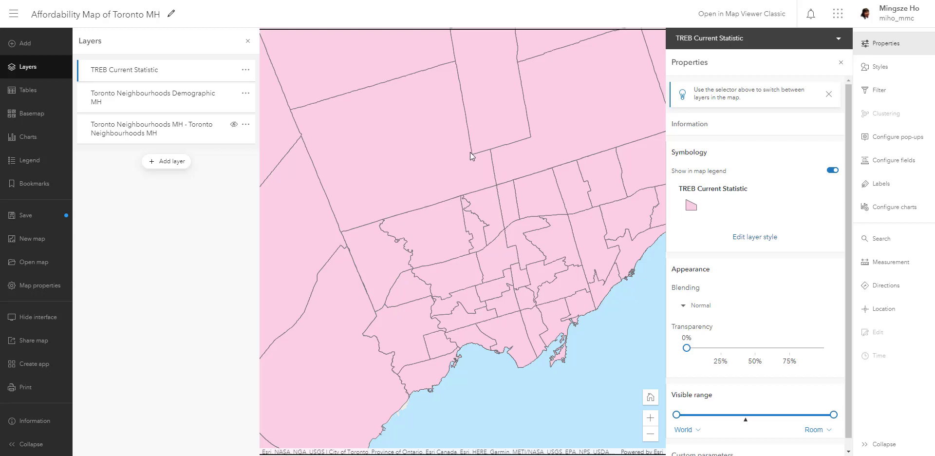
- Start a filter expression on the Geography field of the TREB Current Statistic layer
scroll(470, 152, down, 2)
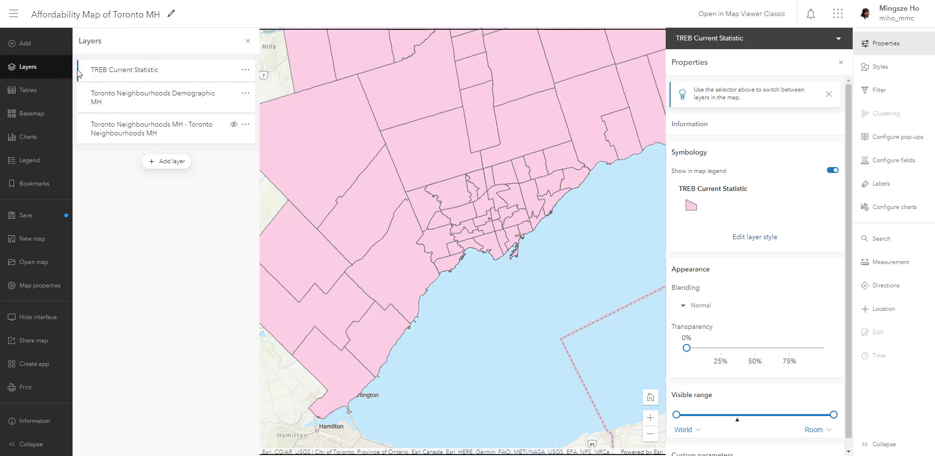
click(890, 92)
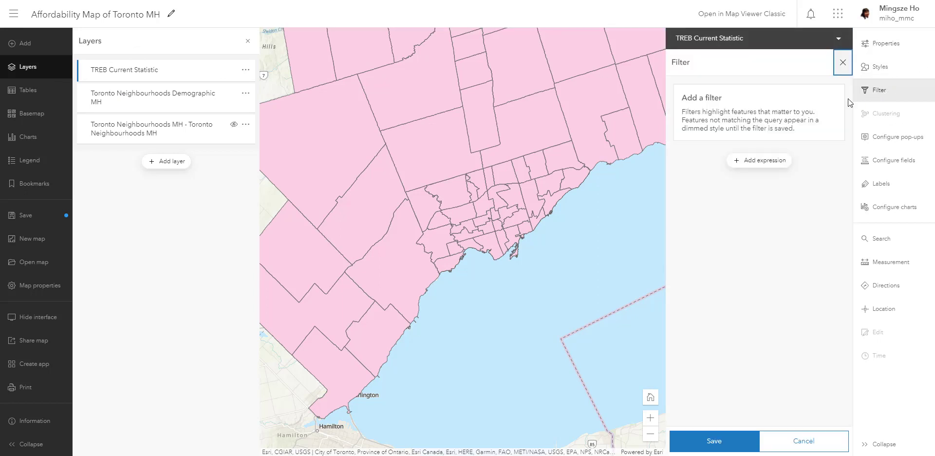
click(784, 160)
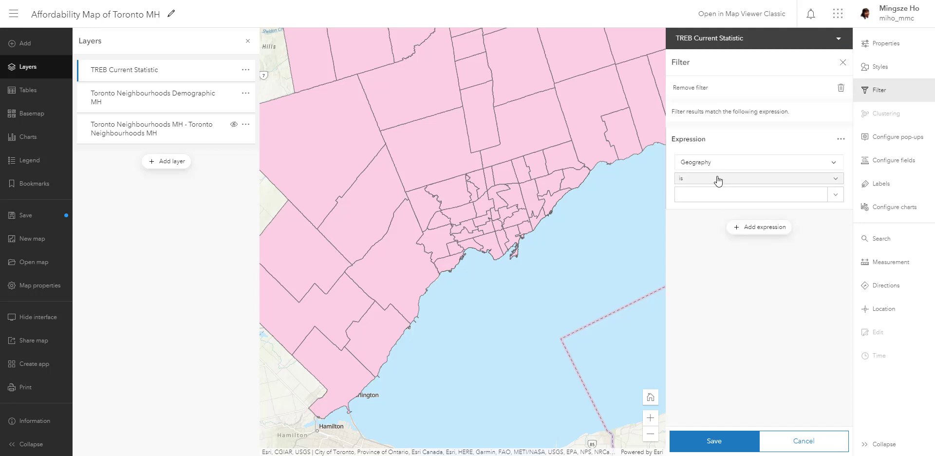
- Show the attribute table of the TREB Current Statistic layer and examine how the Geography values are named
click(246, 71)
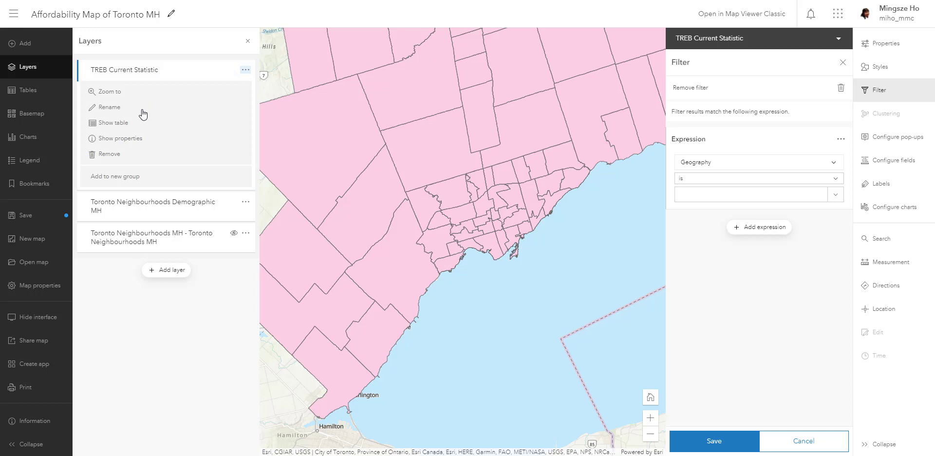
click(113, 125)
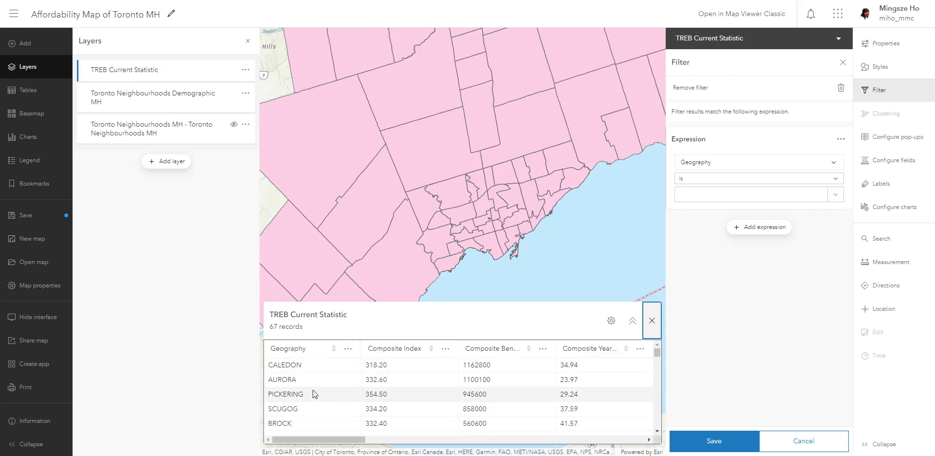
scroll(313, 393, down, 10)
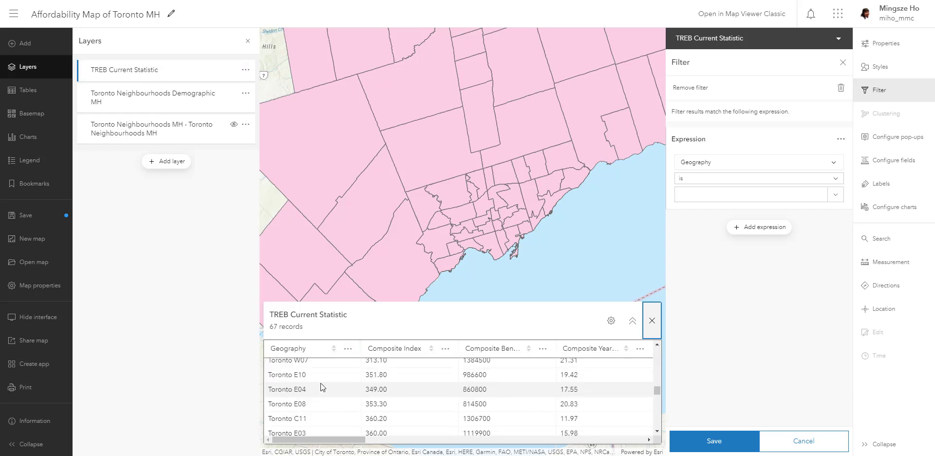
scroll(321, 383, down, 5)
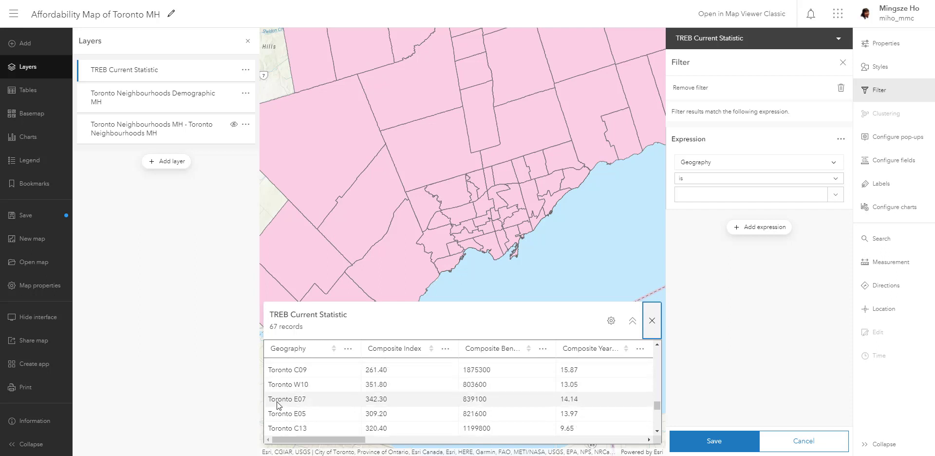
scroll(292, 396, up, 3)
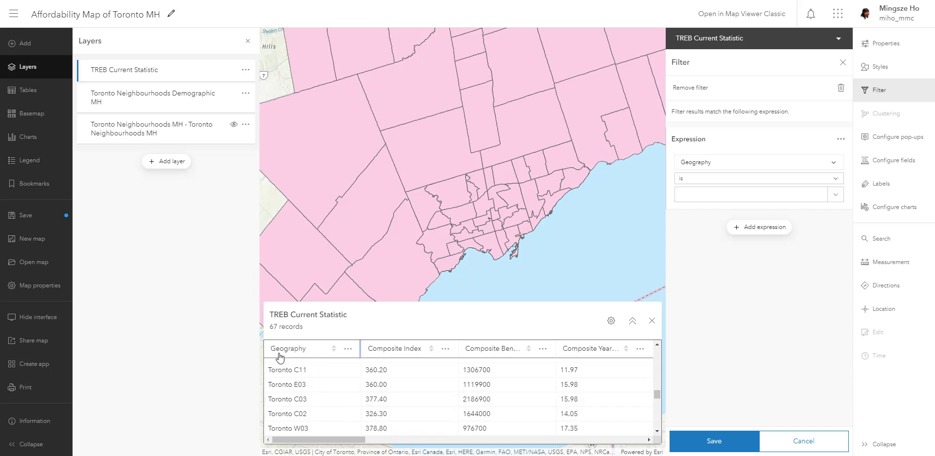
scroll(314, 381, up, 2)
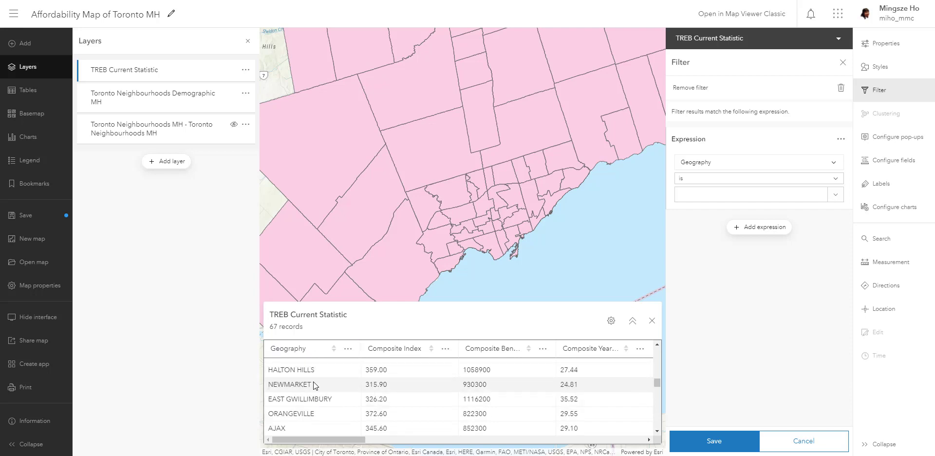
scroll(312, 375, up, 4)
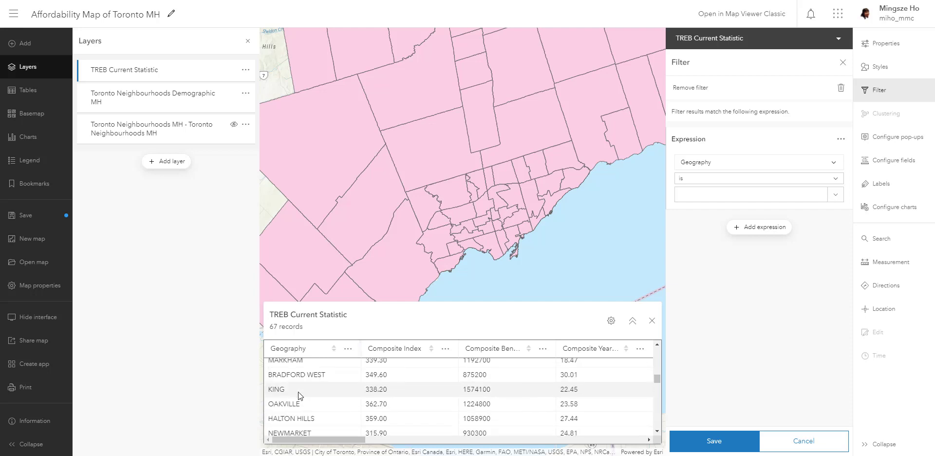
scroll(295, 397, down, 2)
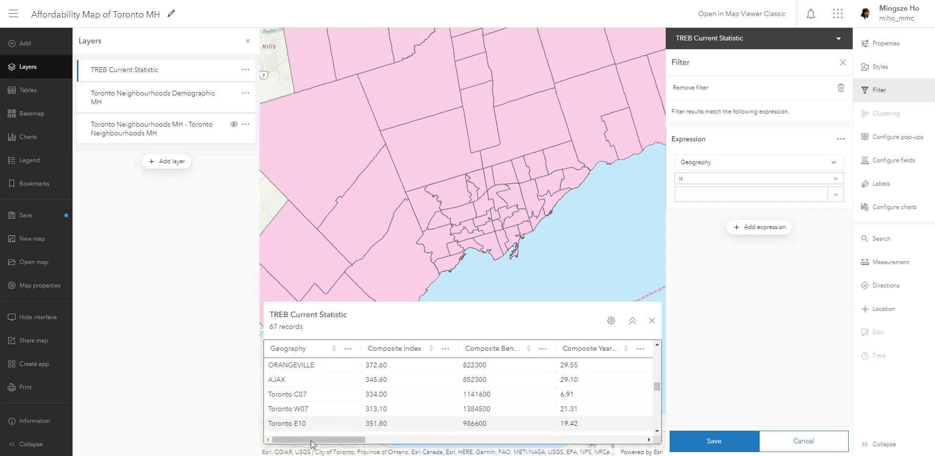
- Filter the TREB Current Statistic layer to records whose Geography contains Toronto, and save the filter
click(718, 178)
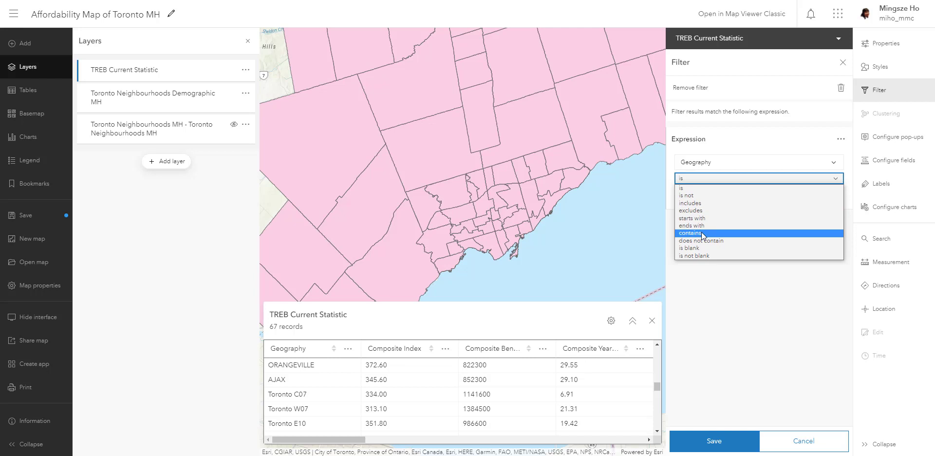
click(702, 232)
click(726, 198)
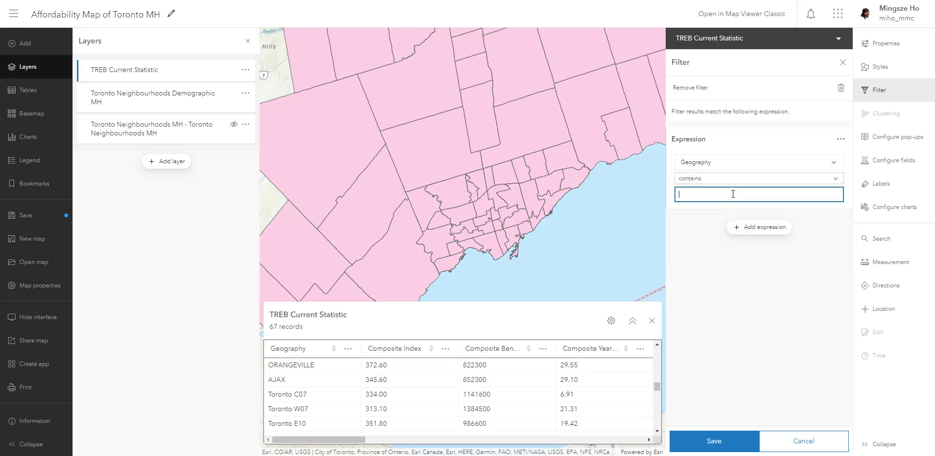
text(Toron)
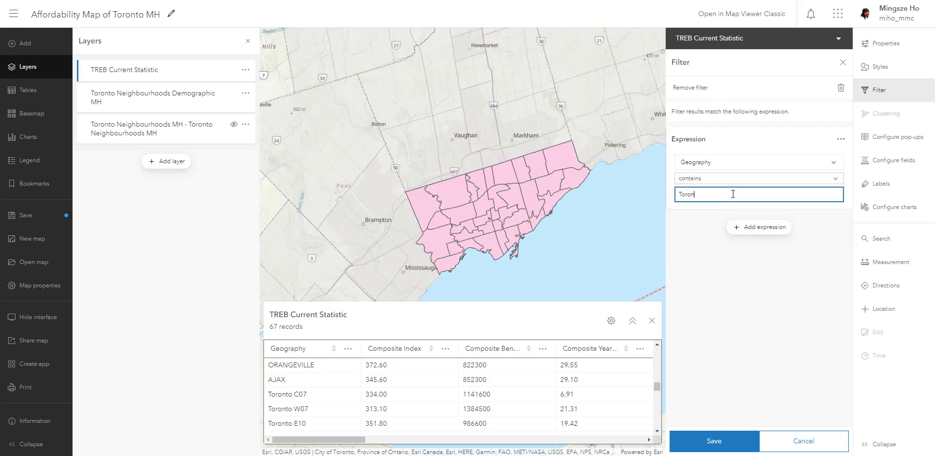
text(to)
click(291, 408)
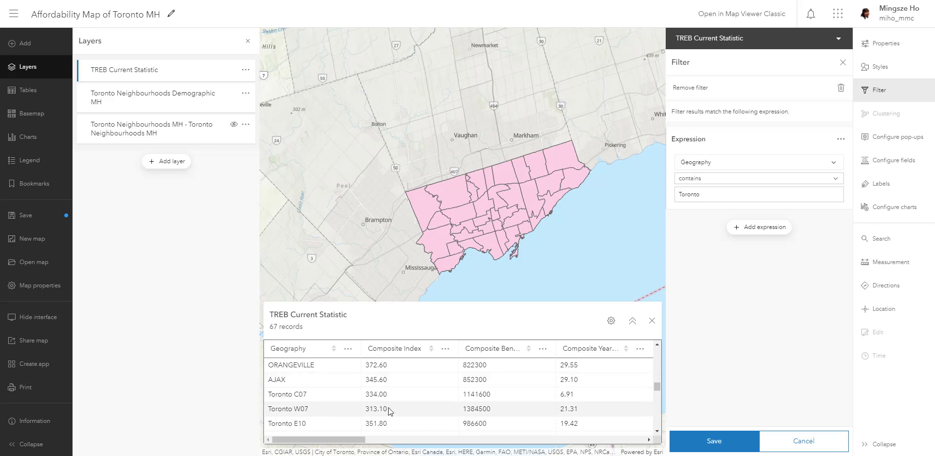
click(713, 444)
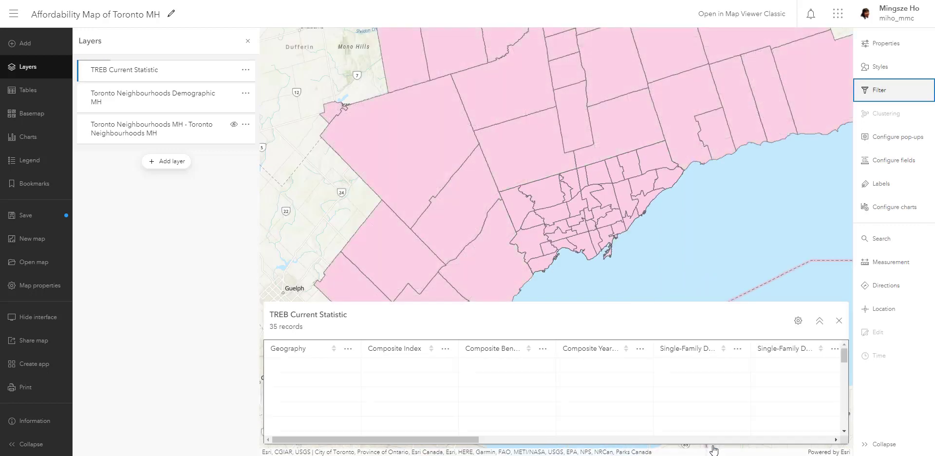
click(876, 93)
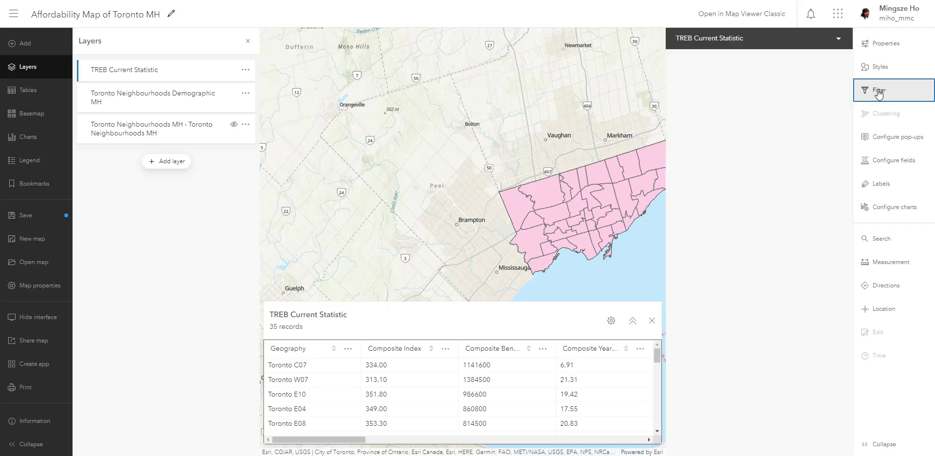
click(744, 442)
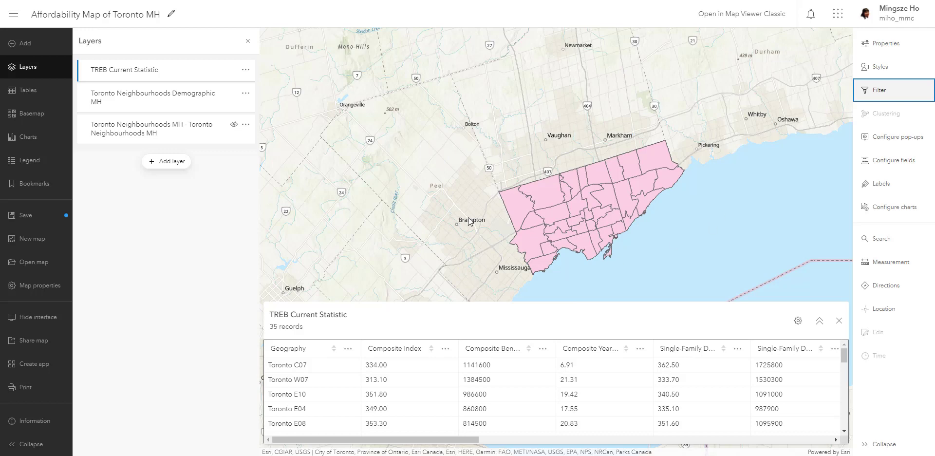
- Close the TREB Current Statistic attribute table and save the map
click(286, 334)
key(Tab)
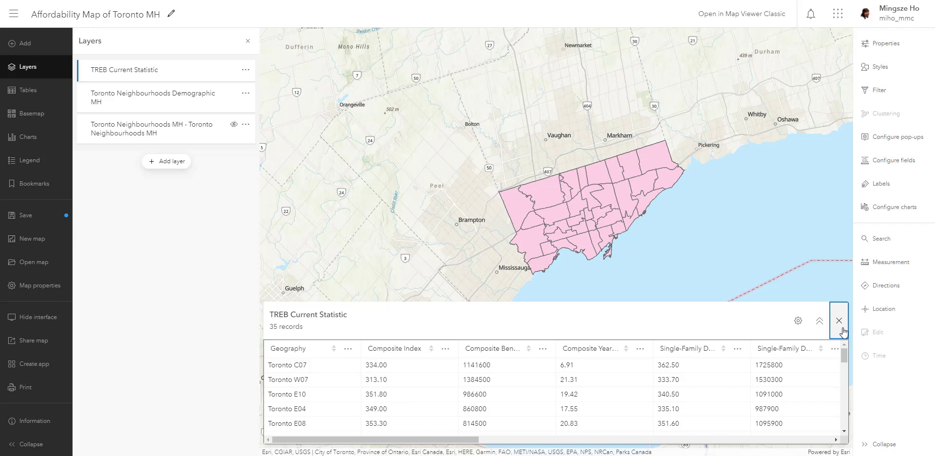
key(Return)
click(23, 215)
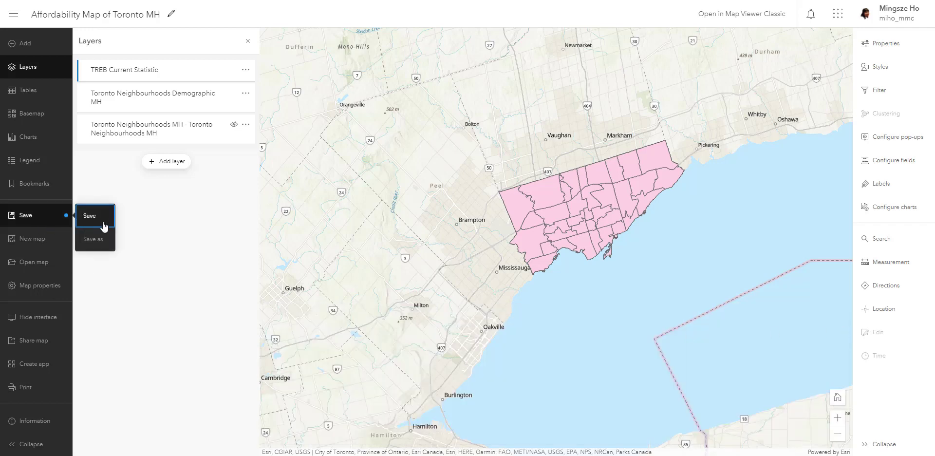
click(102, 224)
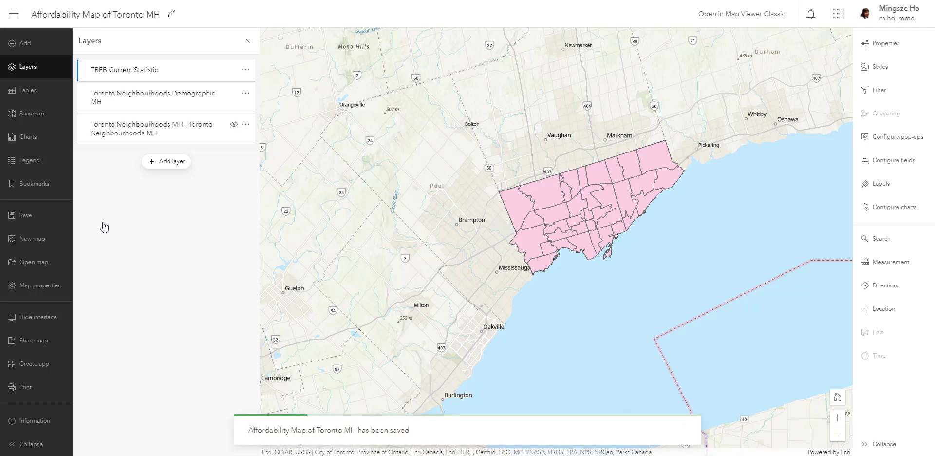
click(103, 227)
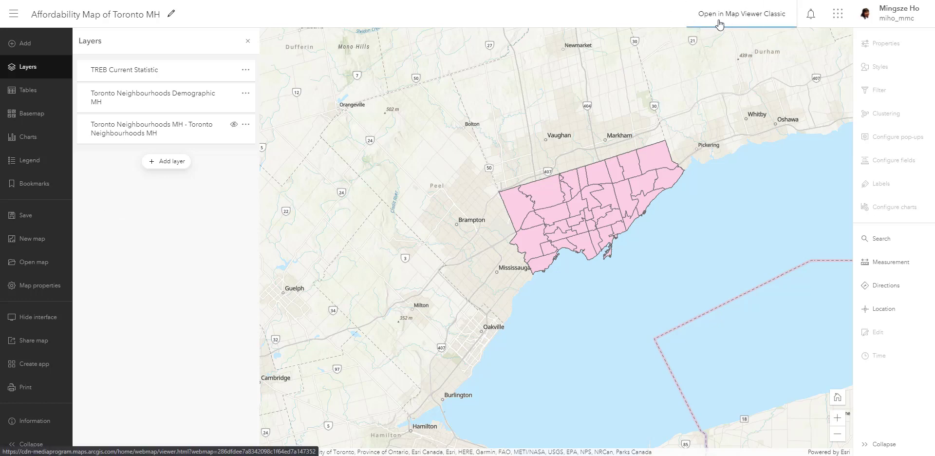
- Open the map in Map Viewer Classic and start the Overlay Layers analysis
click(719, 25)
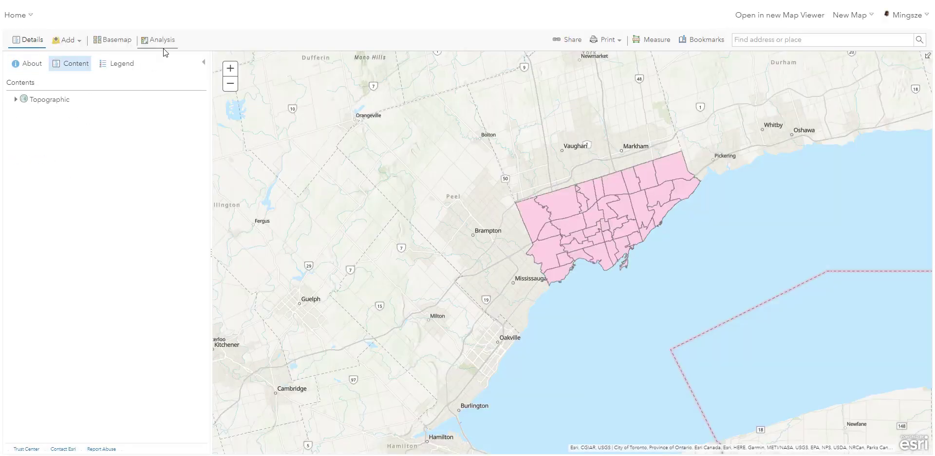
click(163, 48)
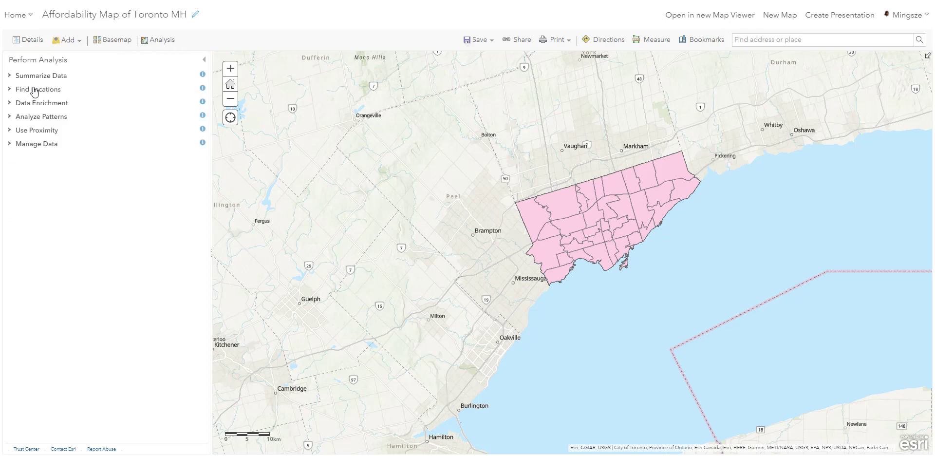
click(26, 147)
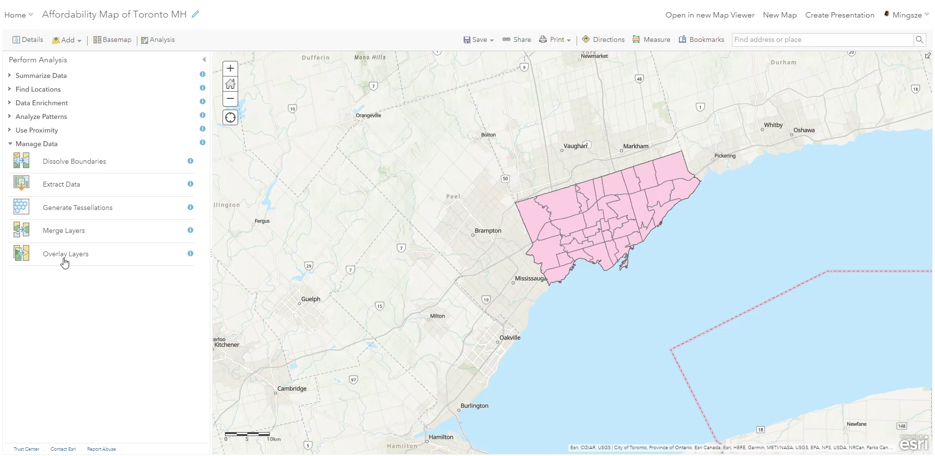
click(65, 254)
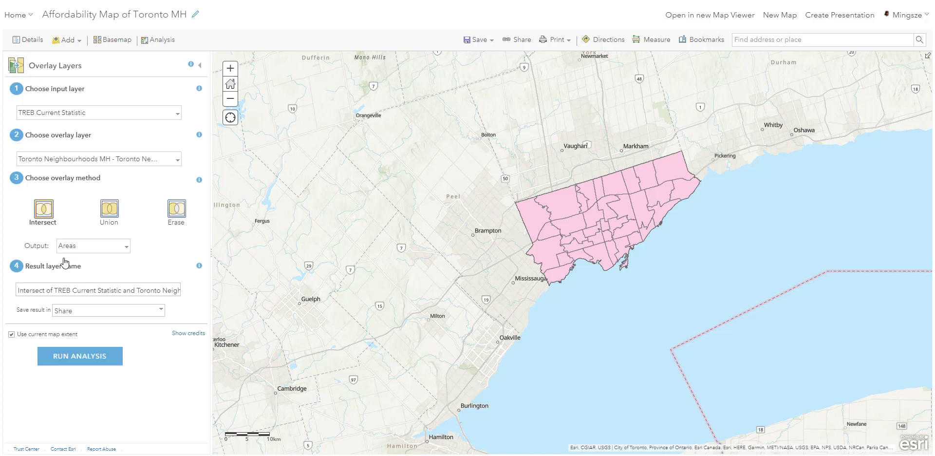
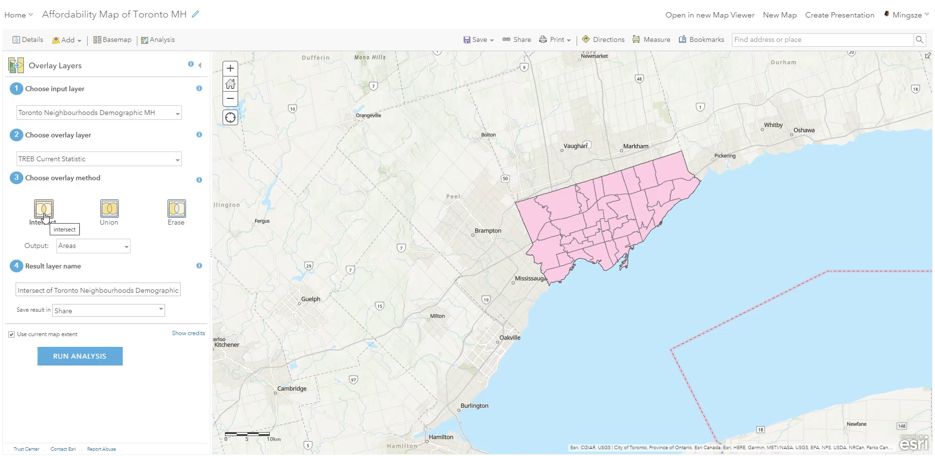
- Set up an Intersect of Toronto Neighbourhoods Demographic MH with TREB Current Statistic, output as Areas, naming the result Toronto Affordability Layer MH
click(52, 223)
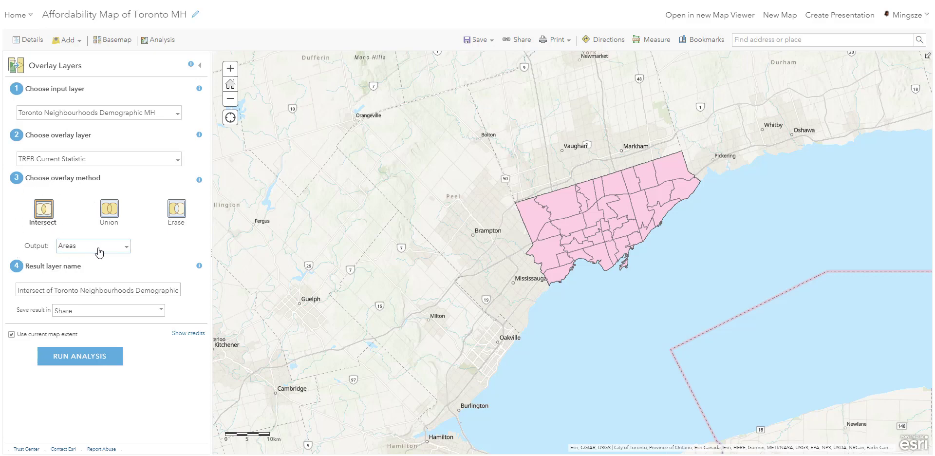
click(95, 291)
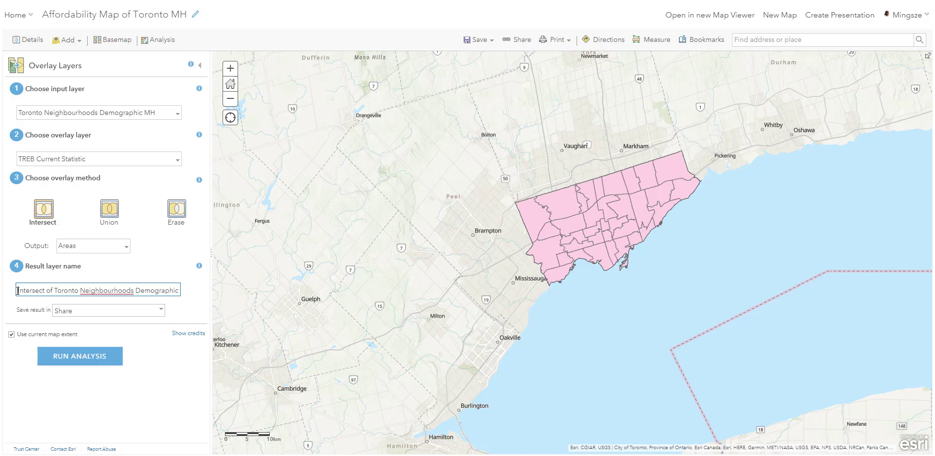
drag(18, 291, 291, 291)
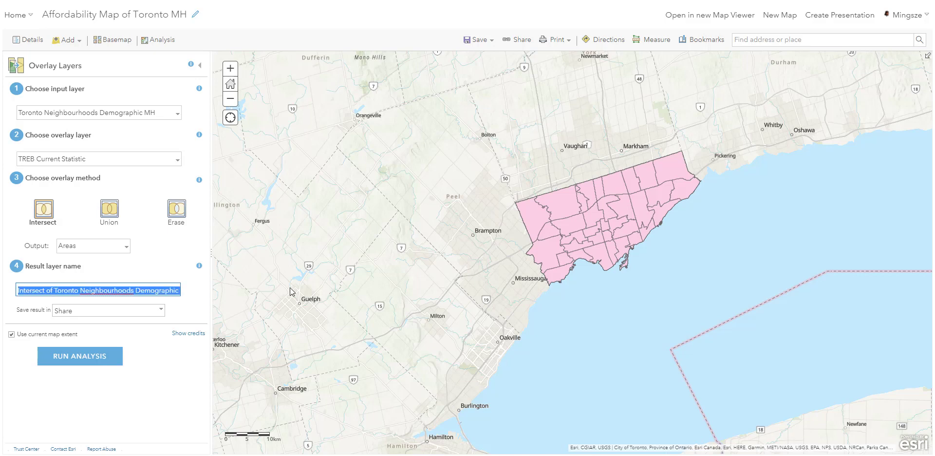
text(Toronto Affordability Layer MH)
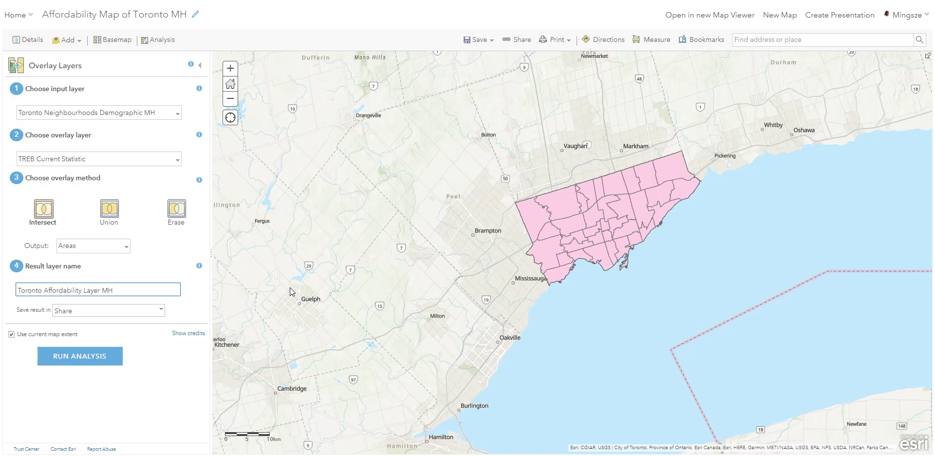
- Turn off the current map extent limit and run the overlay analysis after checking its credit usage
click(64, 311)
click(38, 334)
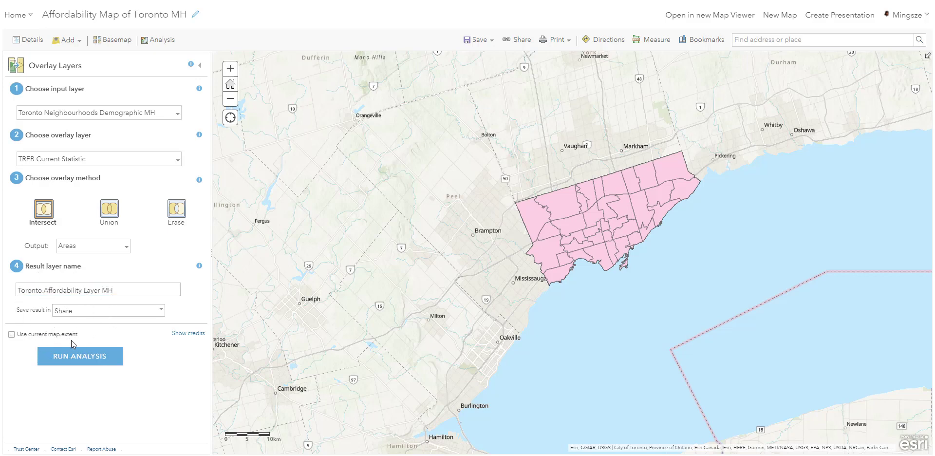
click(194, 334)
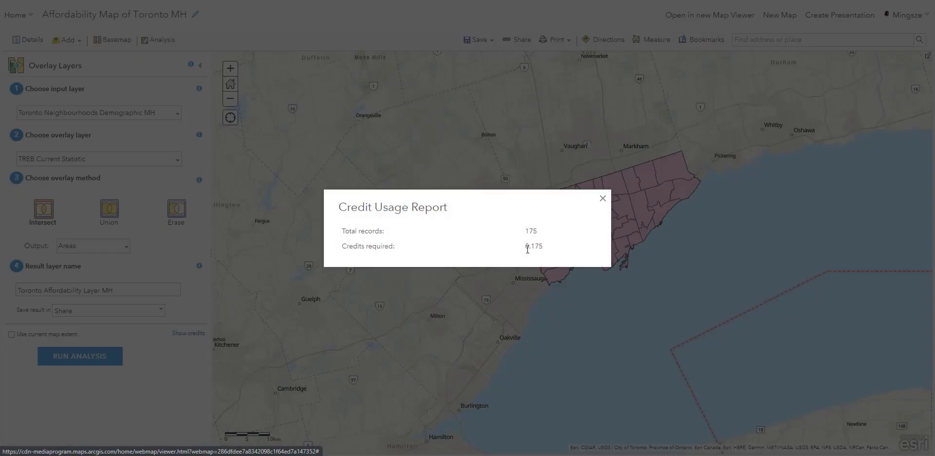
click(603, 199)
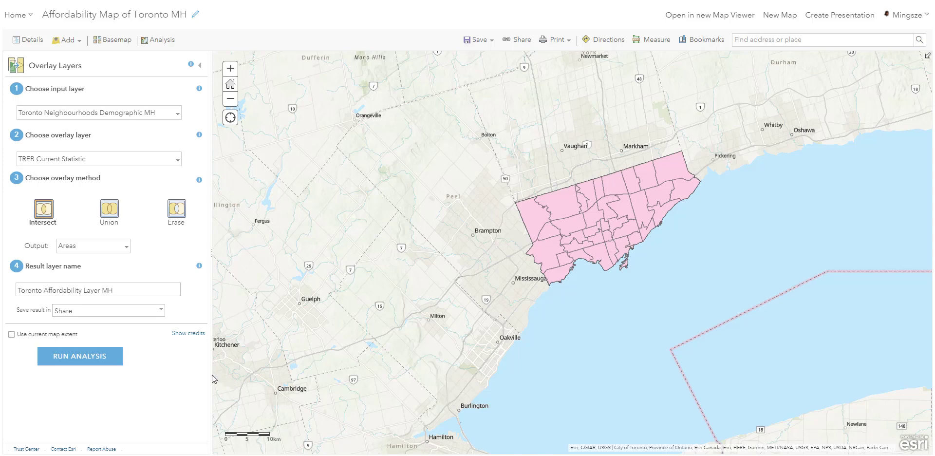
click(88, 366)
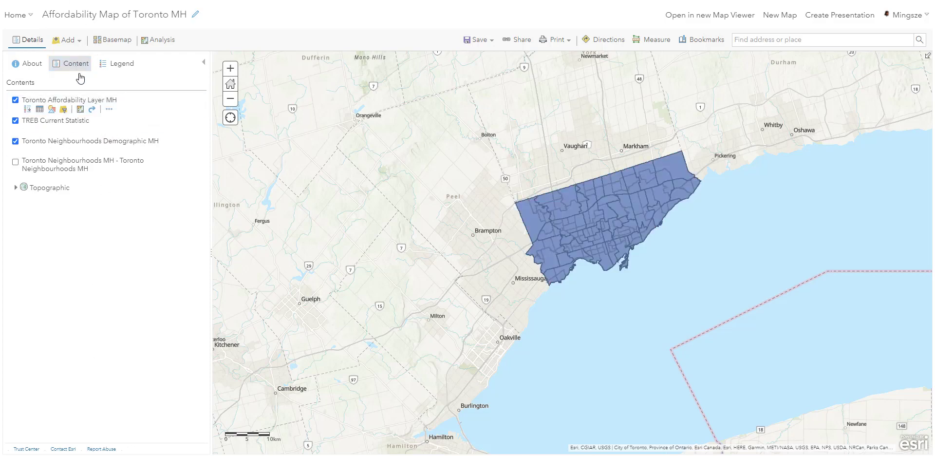
- Hide the Toronto Neighbourhoods Demographic MH and TREB Current Statistic layers so only Toronto Affordability Layer MH is displayed
click(93, 110)
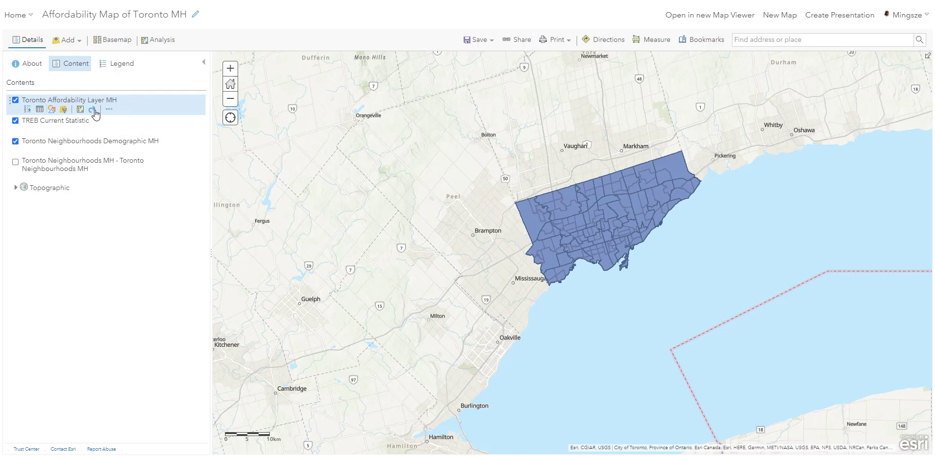
scroll(603, 171, up, 1)
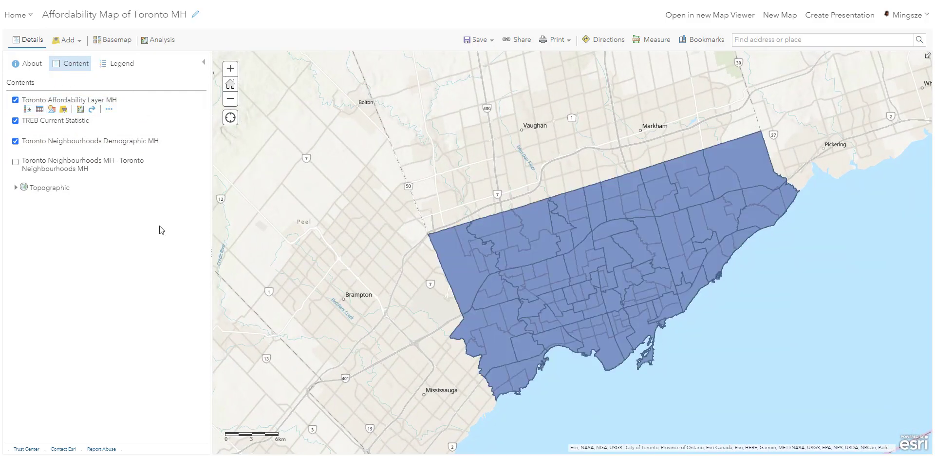
click(16, 142)
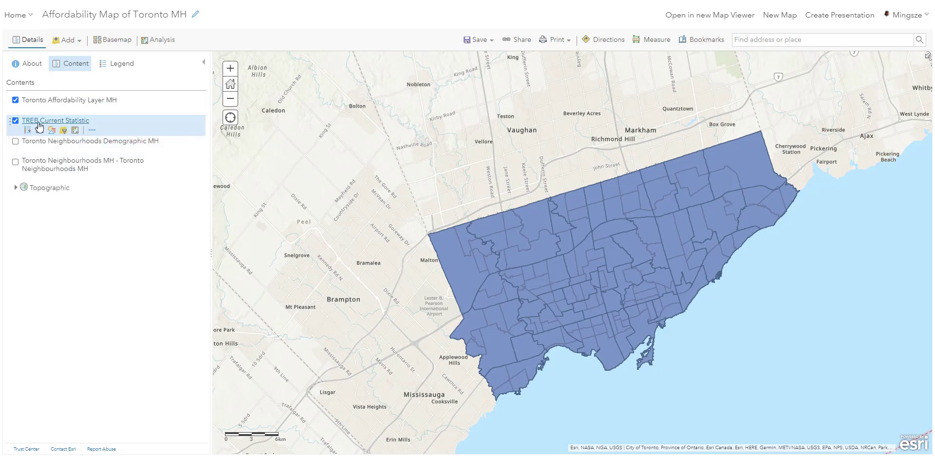
click(16, 122)
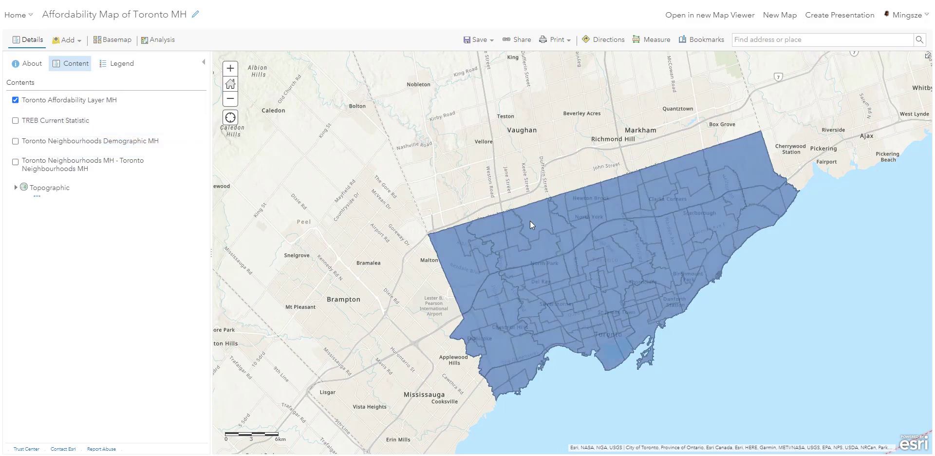
- Examine the pop-up of a northwest Toronto area in Toronto Affordability Layer MH for its combined demographic and home price fields
click(463, 238)
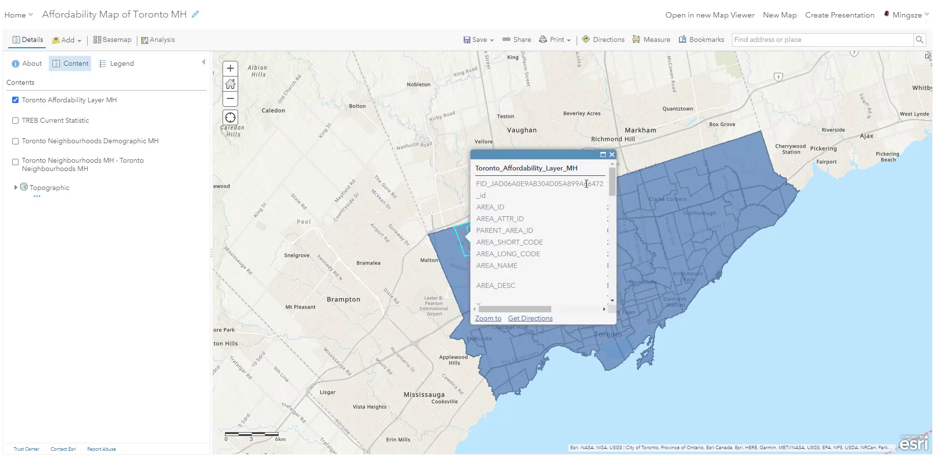
scroll(515, 227, down, 2)
drag(510, 308, 559, 311)
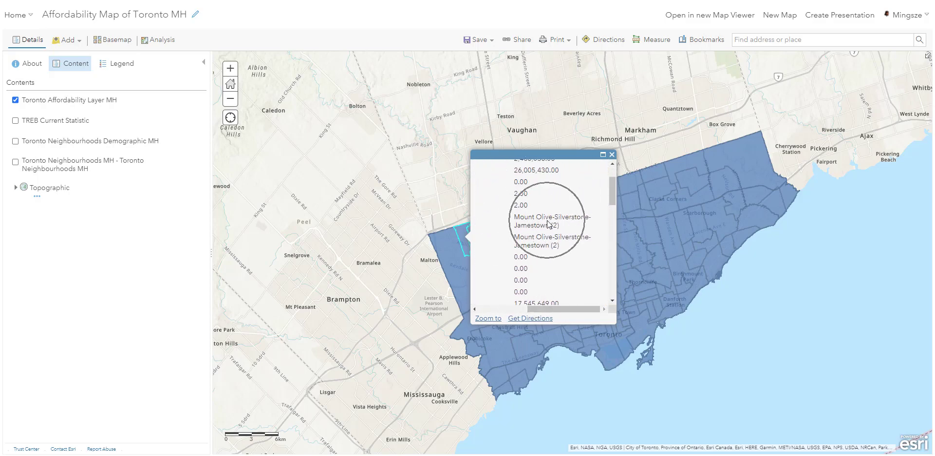
scroll(549, 224, down, 5)
drag(556, 310, 506, 311)
scroll(509, 225, down, 1)
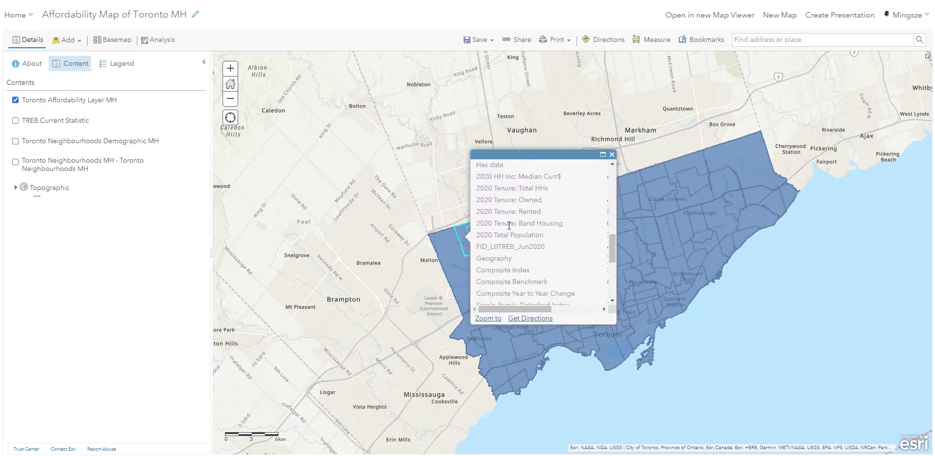
scroll(485, 276, down, 3)
mouse_move(507, 309)
mouse_down()
mouse_move(554, 310)
mouse_move(503, 310)
mouse_up()
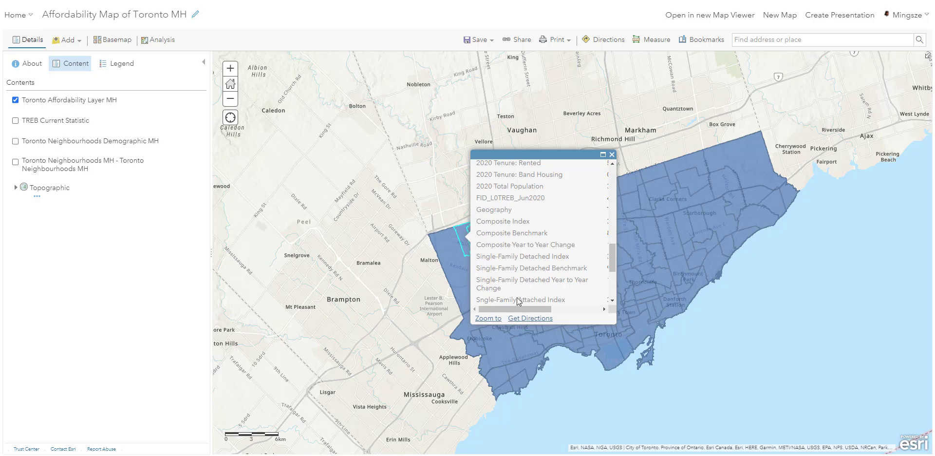
drag(513, 310, 490, 319)
scroll(509, 268, down, 3)
- Save the changes to Affordability Map of Toronto MH, and open the map in the new Map Viewer
click(752, 27)
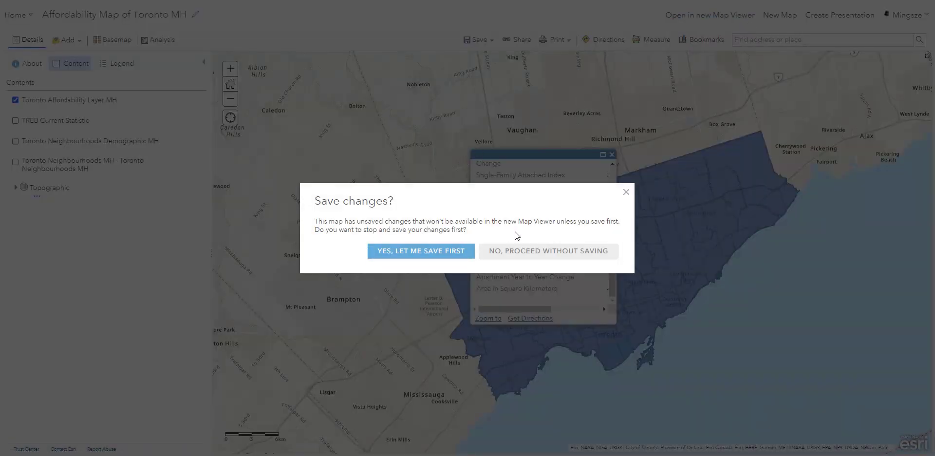
click(396, 253)
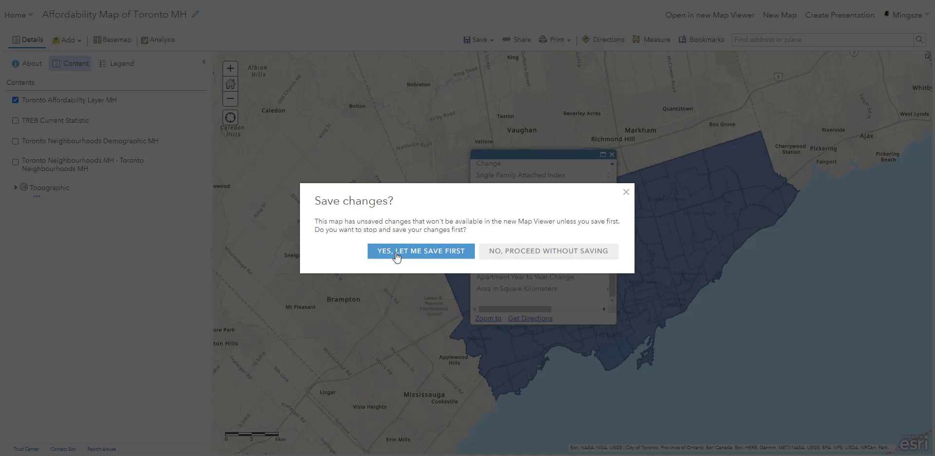
click(397, 254)
click(484, 40)
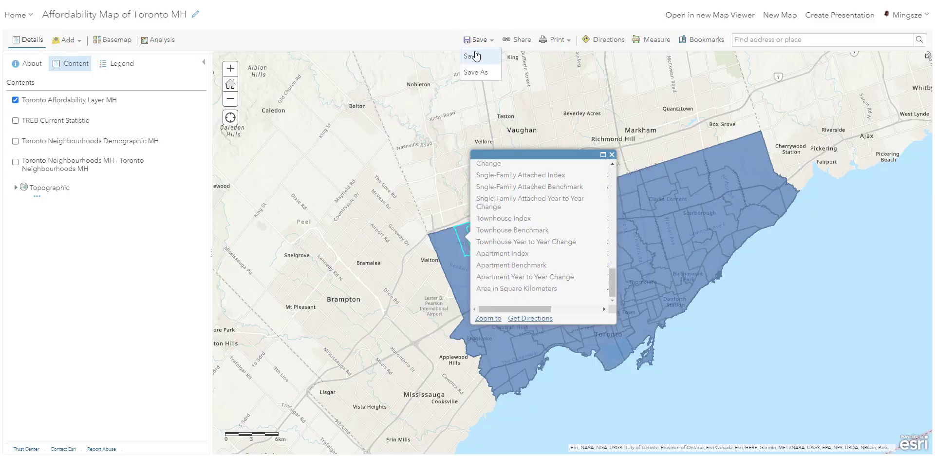
click(472, 56)
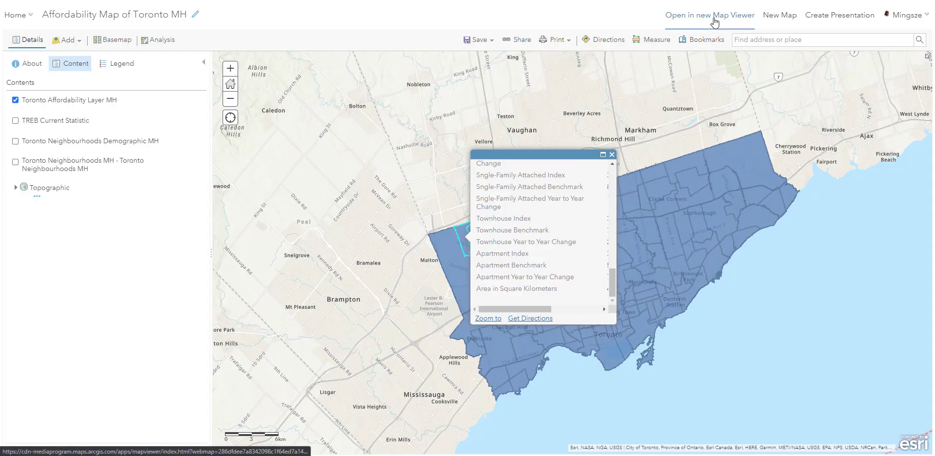
click(714, 18)
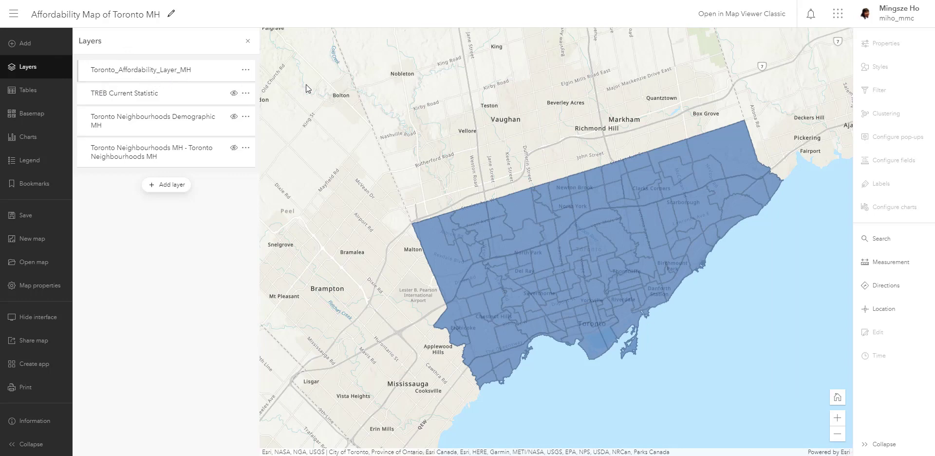
- Save the map in the new Map Viewer over the existing one rather than as a new map
drag(444, 138, 412, 137)
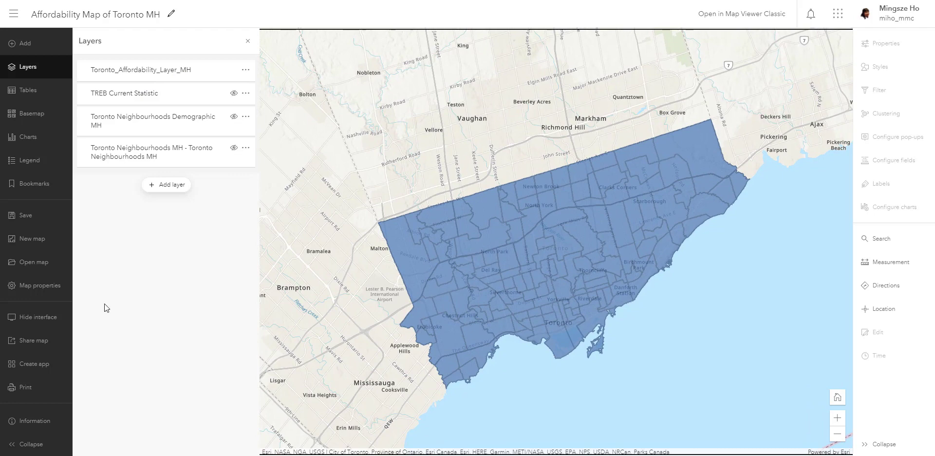
click(43, 220)
click(80, 215)
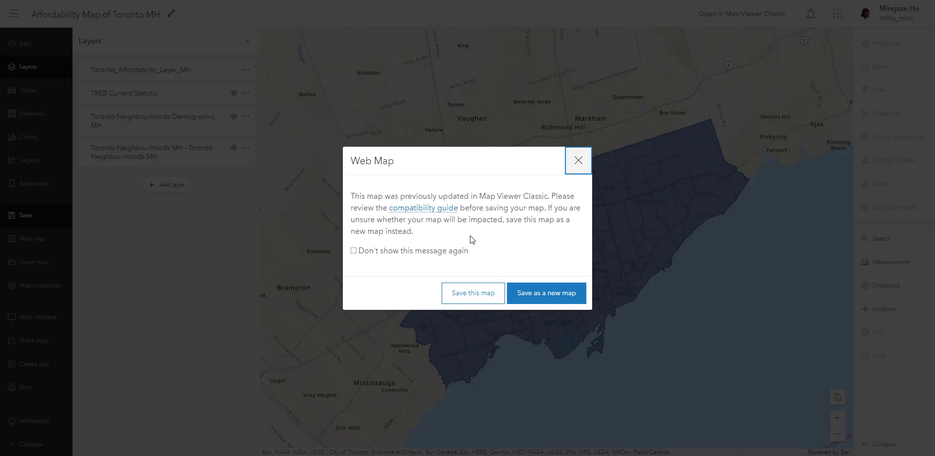
click(476, 294)
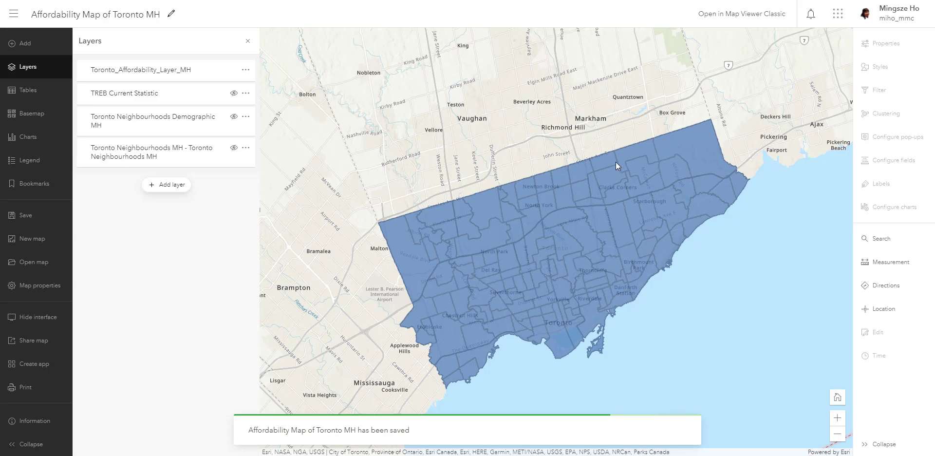
- Examine the pop-up of the Westminster-Branson area in Toronto_Affordability_Layer_MH for its attribute fields
click(514, 189)
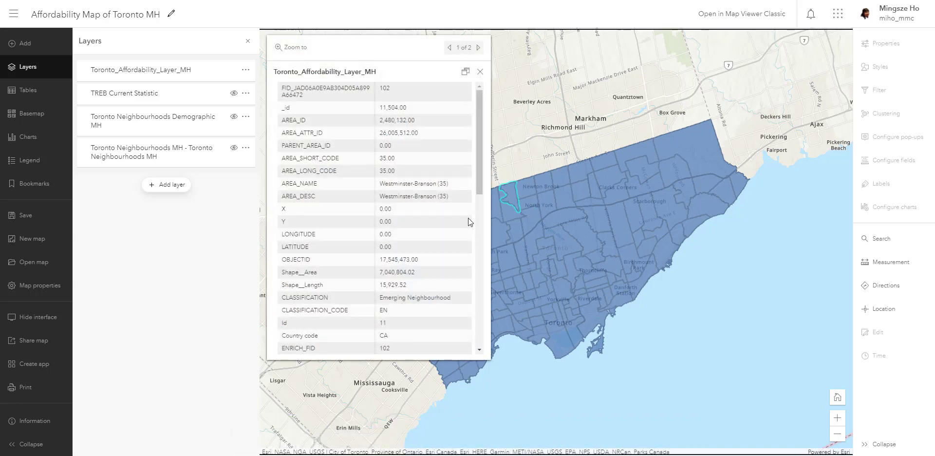
scroll(416, 171, down, 4)
scroll(420, 156, up, 2)
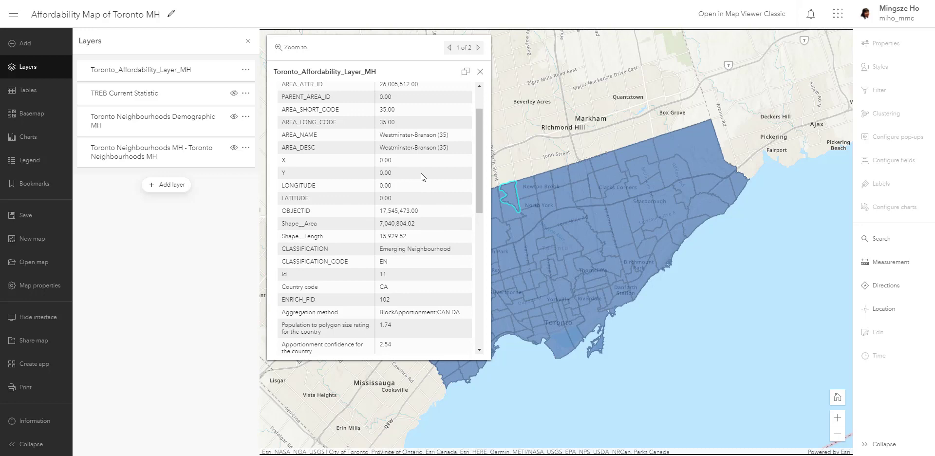
scroll(421, 174, down, 2)
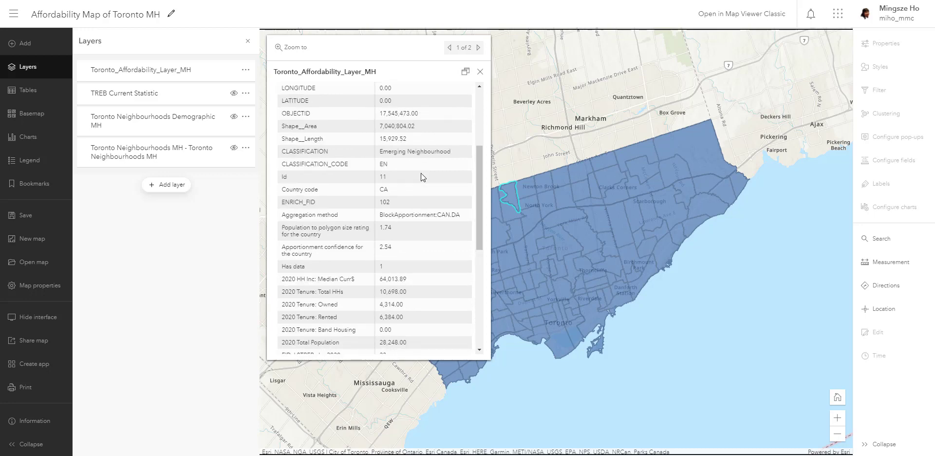